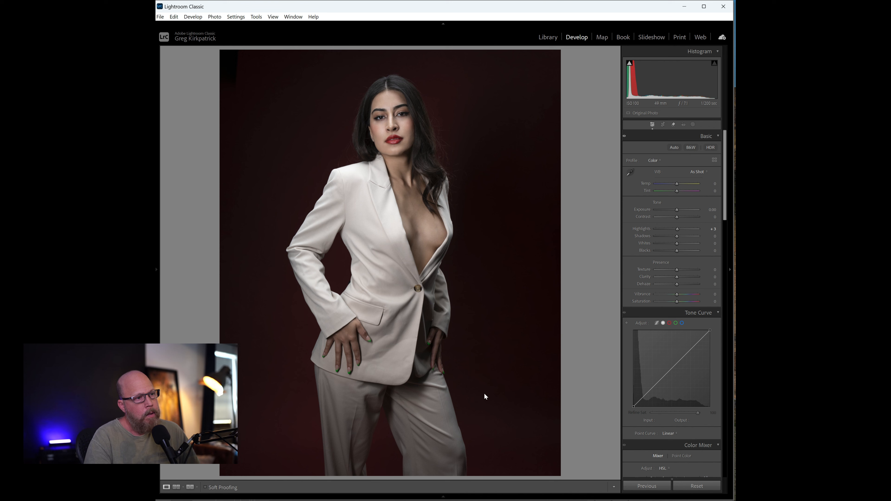
In Photoshop, add a Hue/Saturation adjustment layer above the Background photo and make its adjustment active instead of its mask
left_click(339, 361)
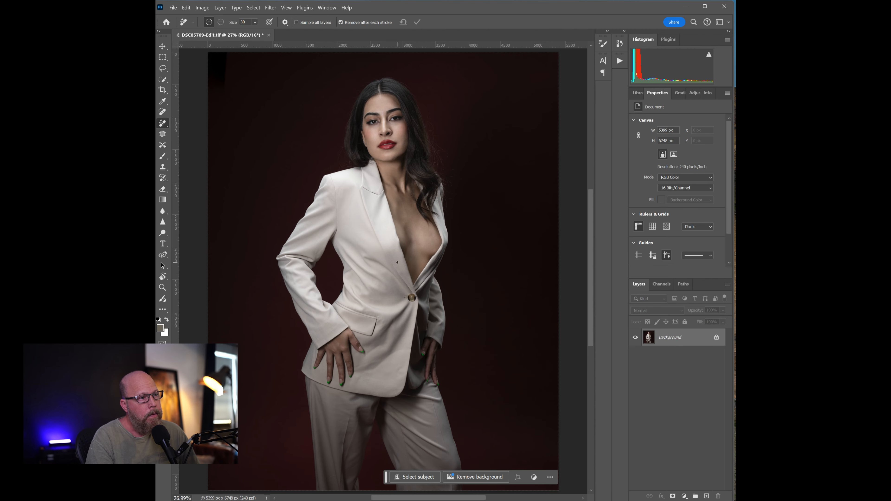
scroll(341, 375, "up", 10)
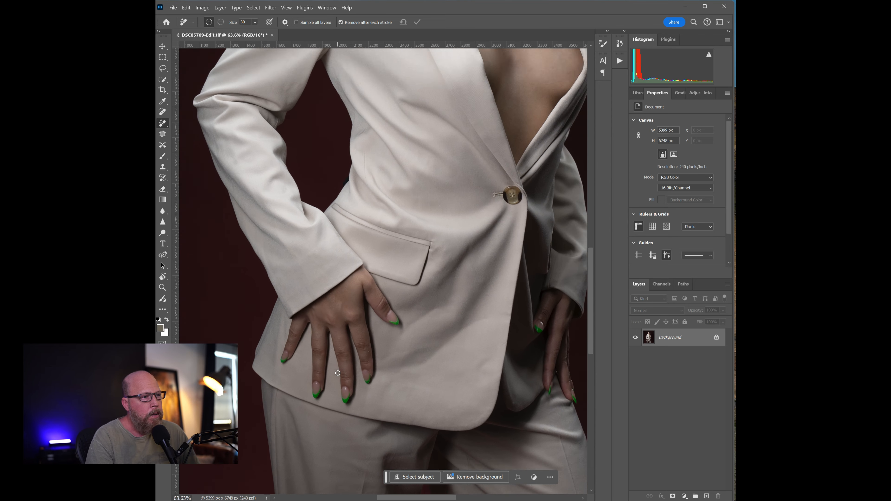
left_click_drag(342, 312, 388, 209)
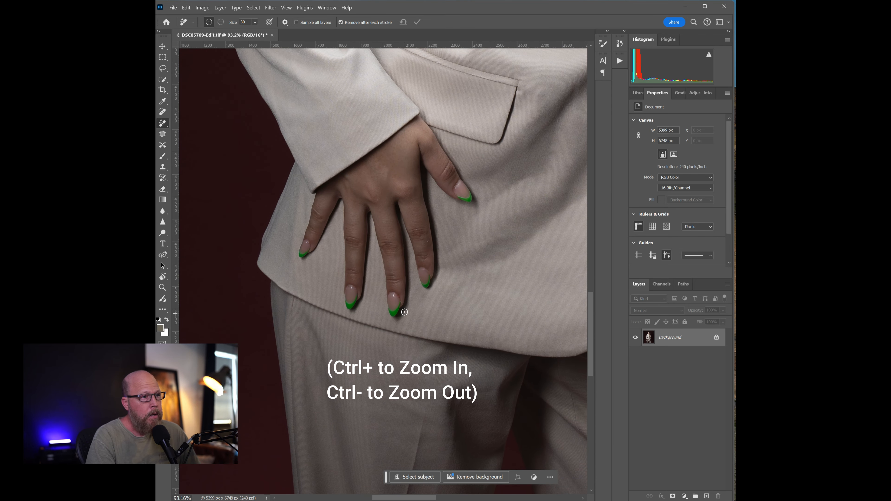
scroll(405, 311, "up", 4)
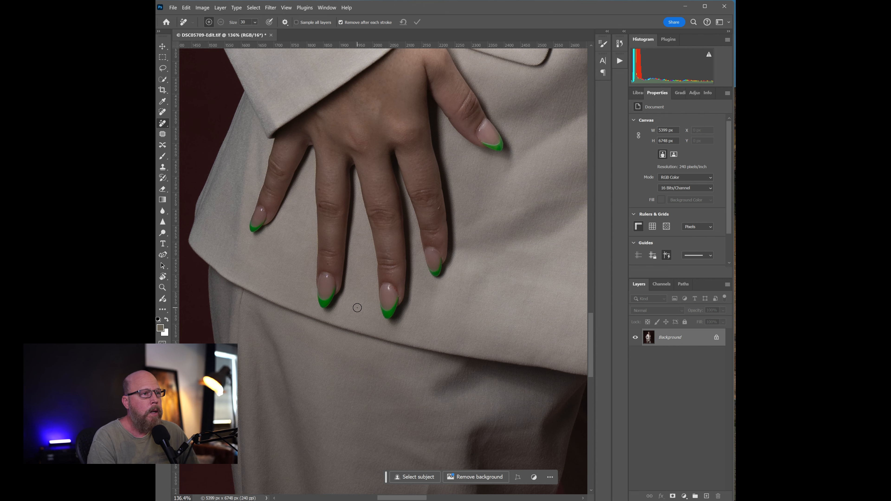
scroll(357, 308, "down", 2)
scroll(357, 308, "up", 4)
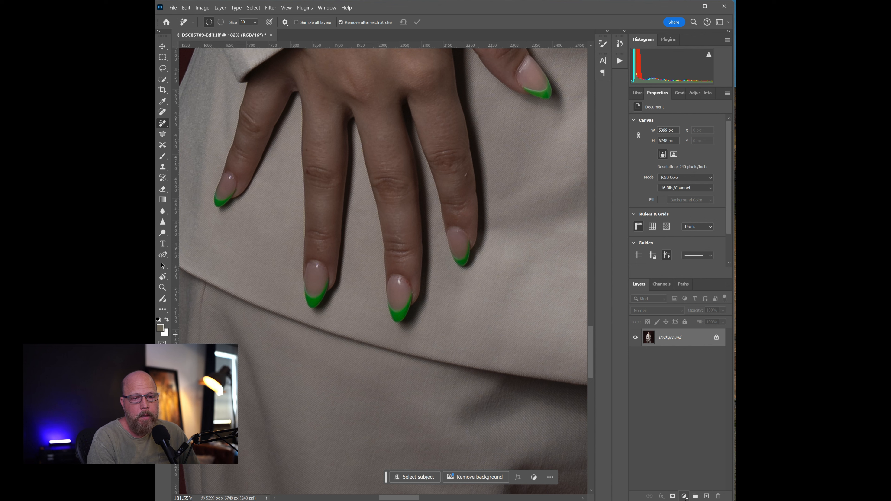
left_click(684, 496)
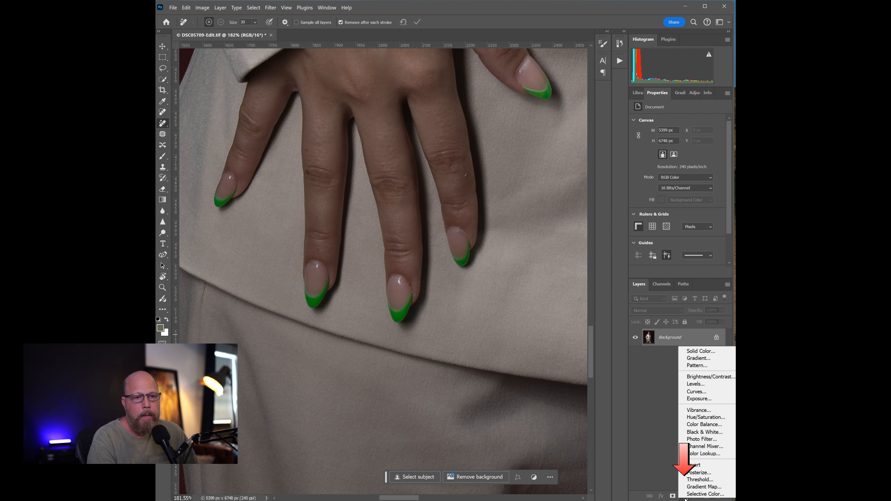
left_click(699, 418)
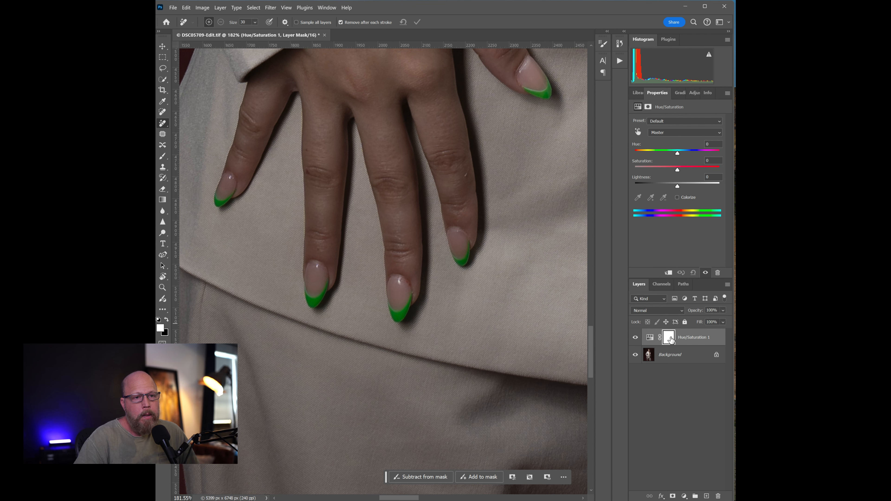
left_click(648, 338)
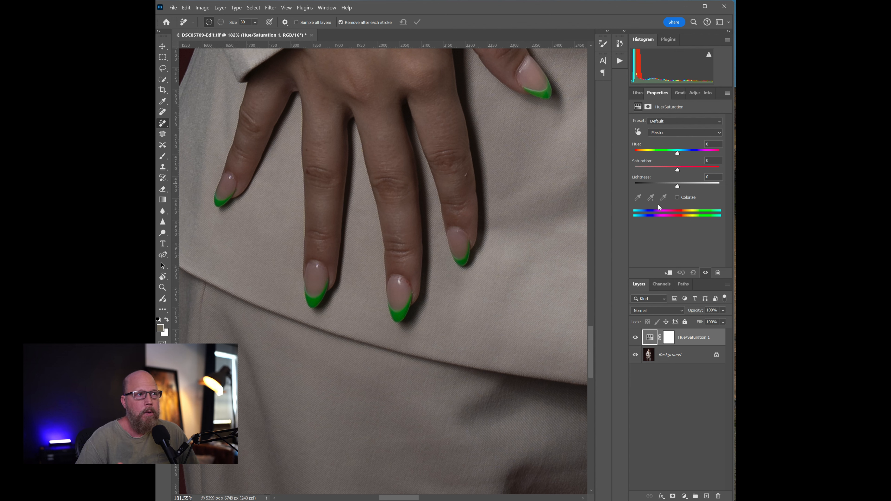
Try slight shifts of the Master hue on the whole photo and reset Hue to 0
mouse_move(681, 154)
left_mouse_down()
mouse_move(649, 152)
mouse_move(676, 152)
left_mouse_up()
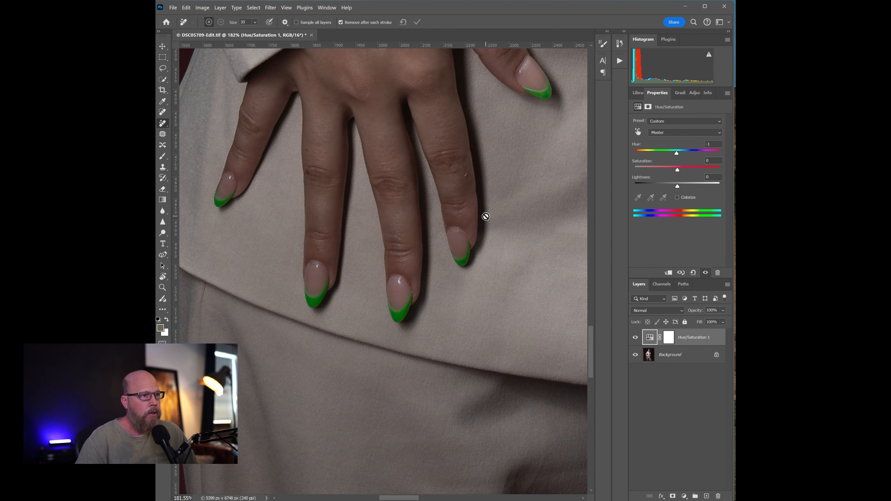
key("ctrl+0")
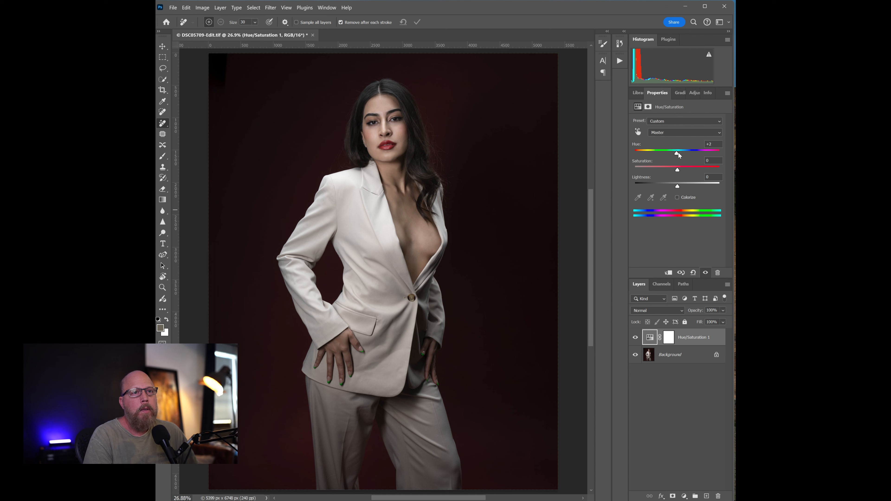
mouse_move(677, 153)
left_mouse_down()
mouse_move(647, 154)
mouse_move(679, 154)
left_mouse_up()
type("0")
key("Return")
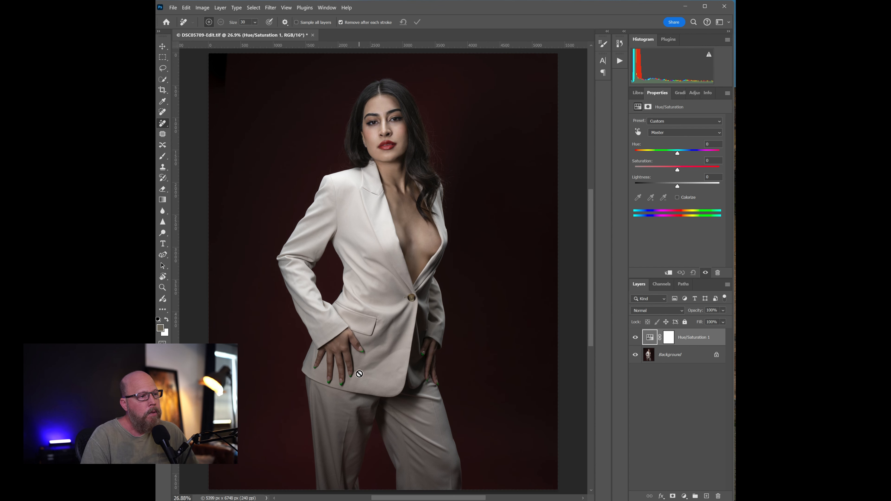
Sample a green nail tip with the on-image adjustment tool so the Hue/Saturation layer targets the Greens range
scroll(346, 371, "up", 5)
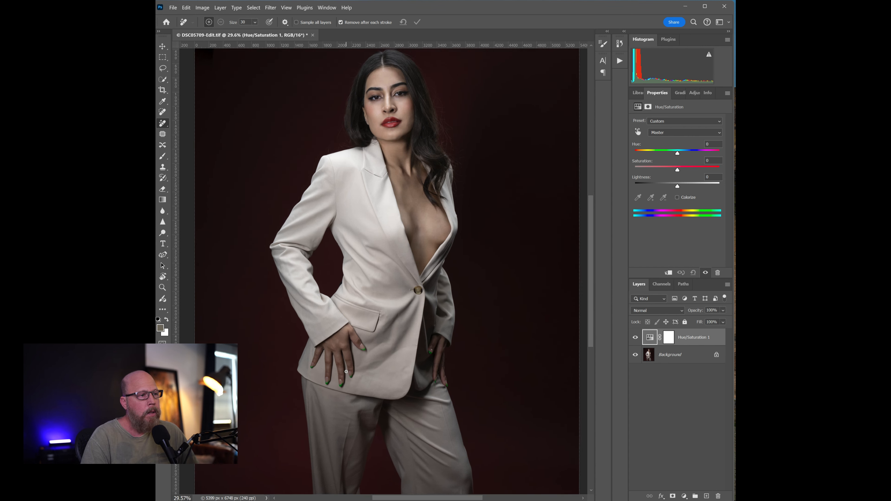
scroll(346, 371, "up", 3)
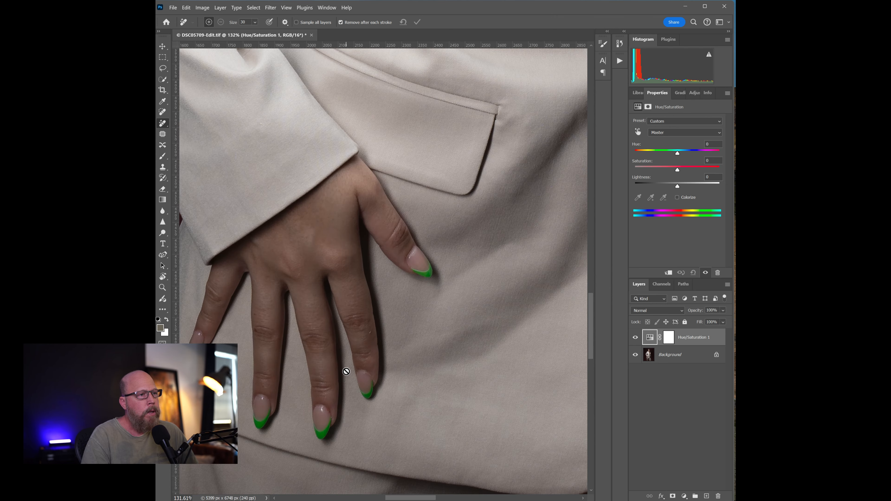
left_click_drag(342, 315, 414, 255)
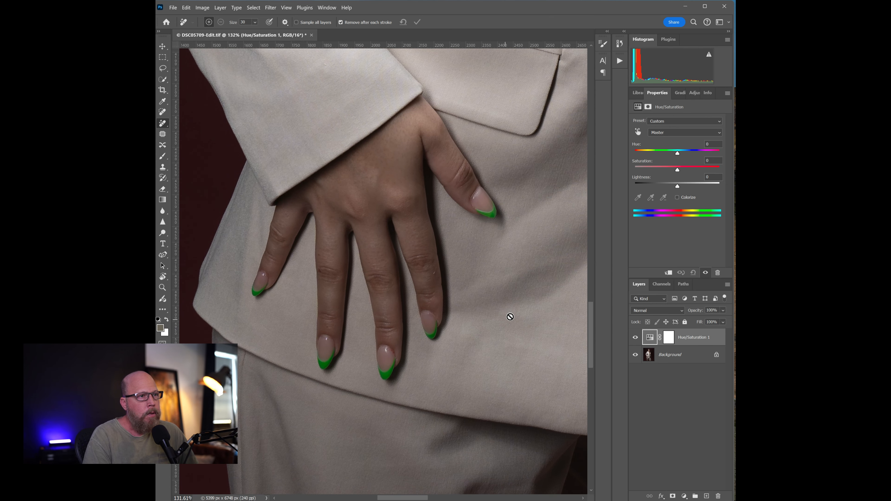
left_click(638, 133)
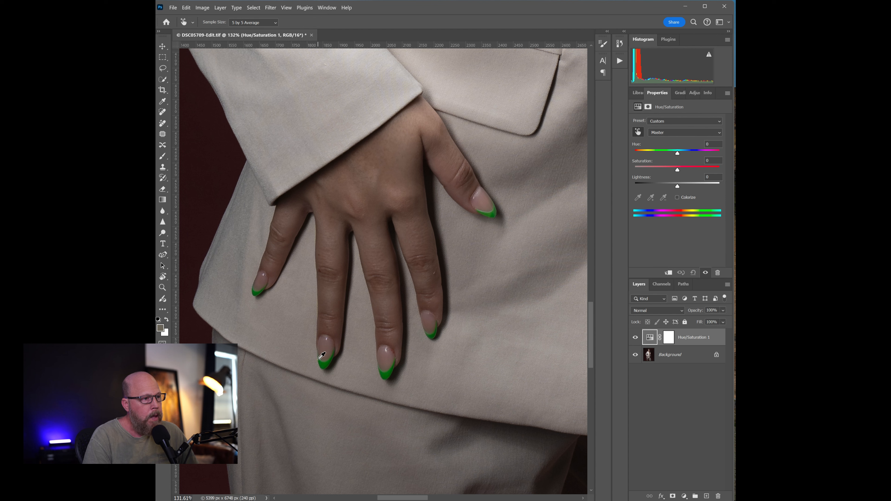
left_click_drag(322, 357, 320, 362)
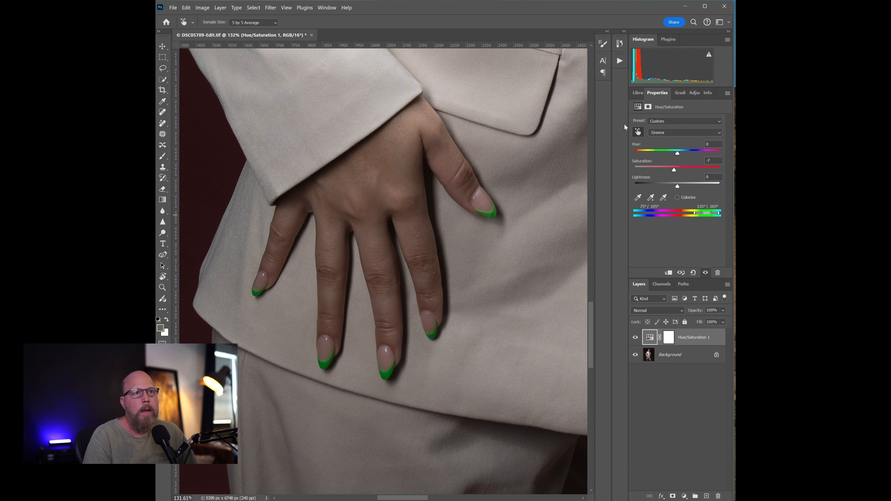
left_click(663, 133)
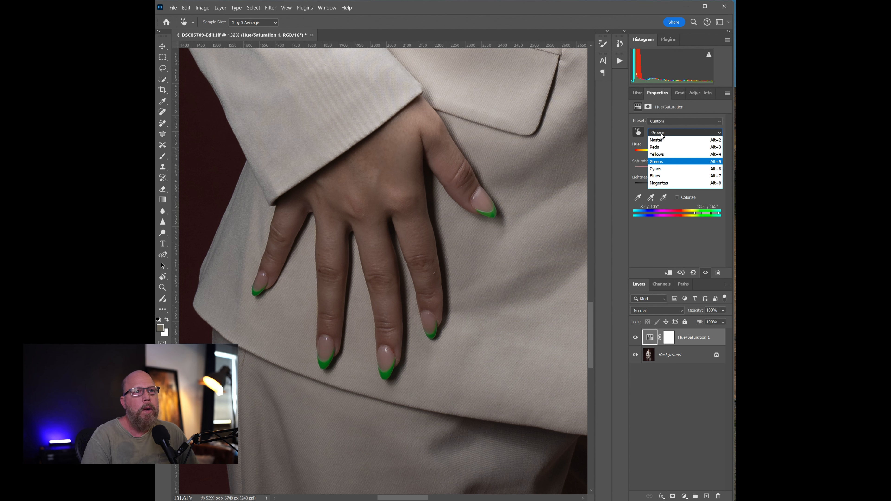
left_click(658, 233)
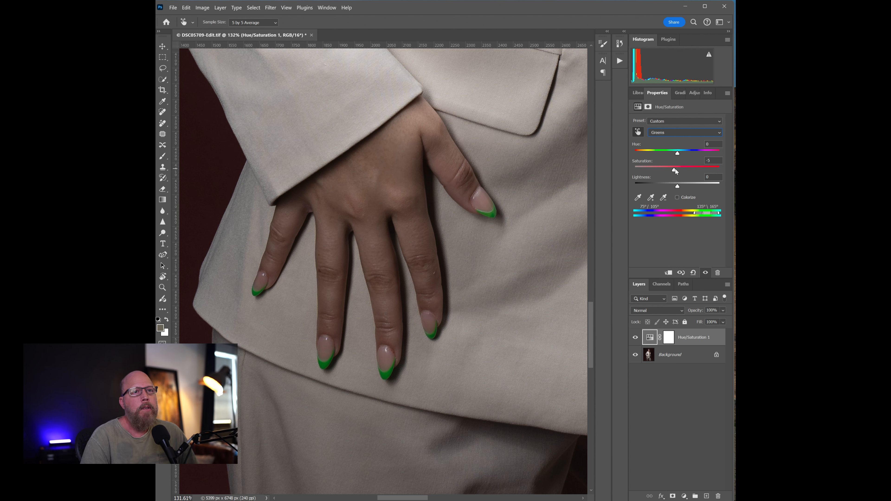
Try desaturating the green nail tips with the Greens saturation at -100 and examine the nail edges close up
left_click(646, 170)
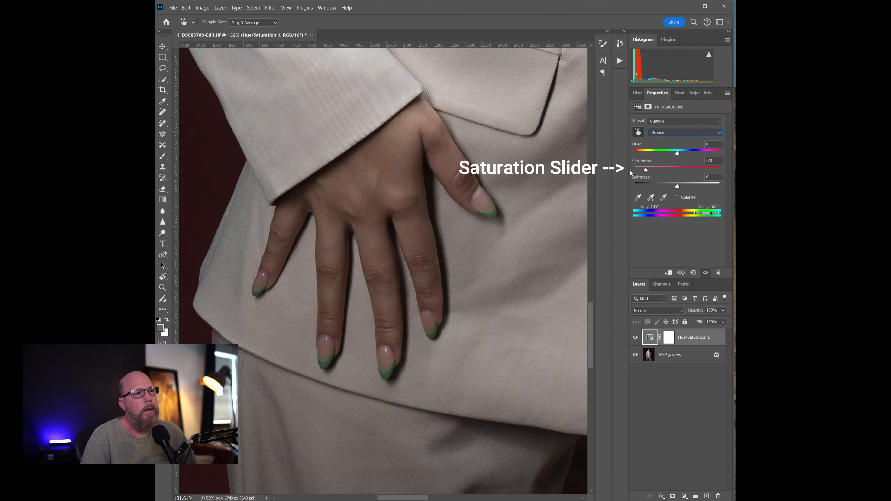
left_click_drag(646, 170, 622, 170)
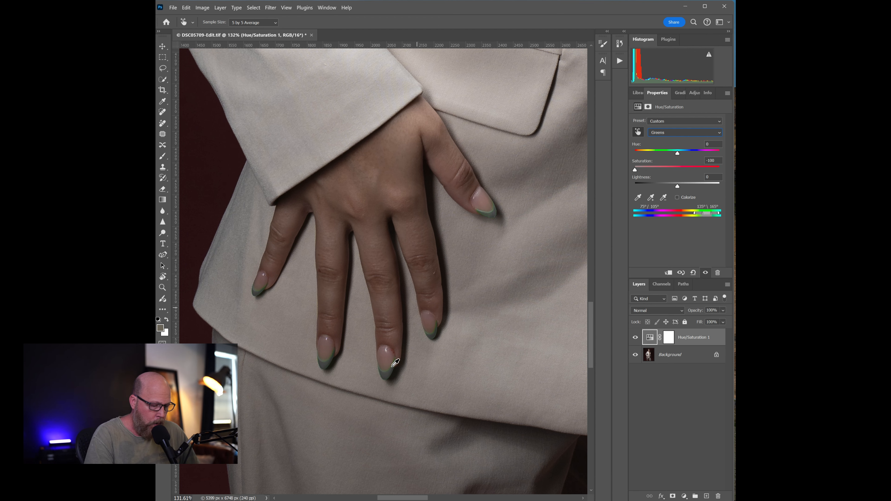
key("ctrl+plus")
key("ctrl+plus")
key("alt+7")
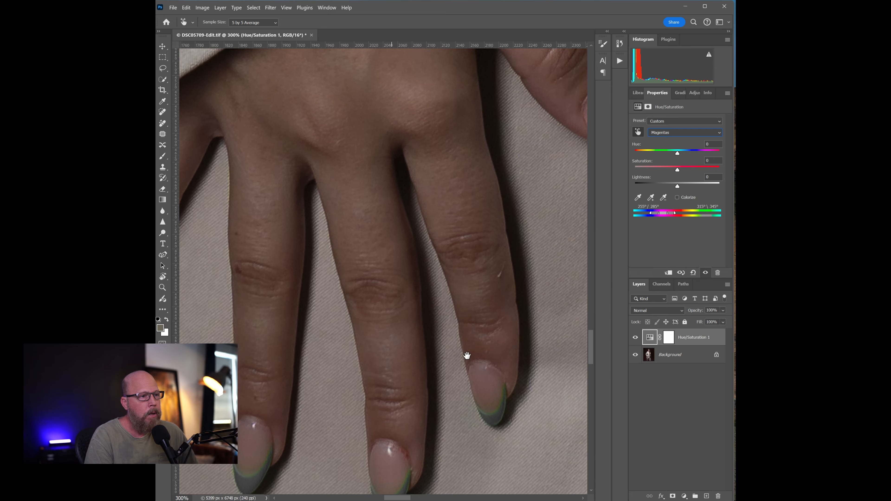
left_click_drag(406, 293, 418, 225)
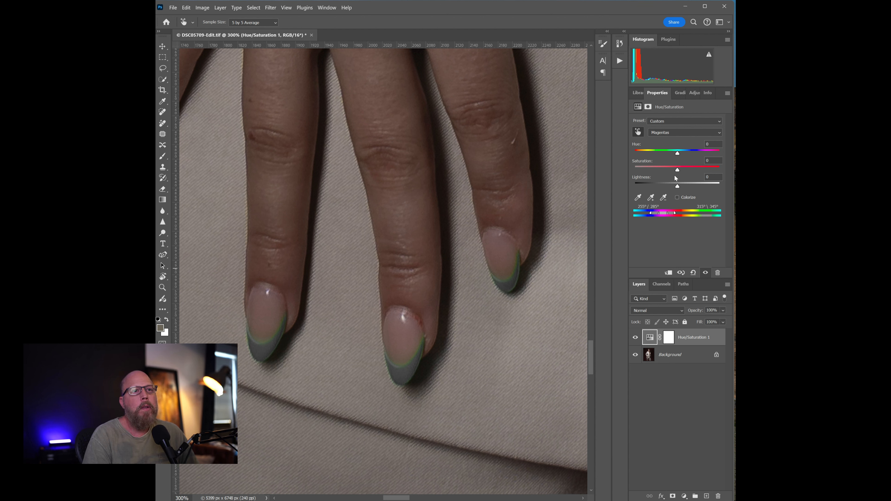
Target the Greens range again, set its Saturation to +1 and shift its Hue to -104 to turn the nail tips red
left_click(663, 134)
left_click(665, 163)
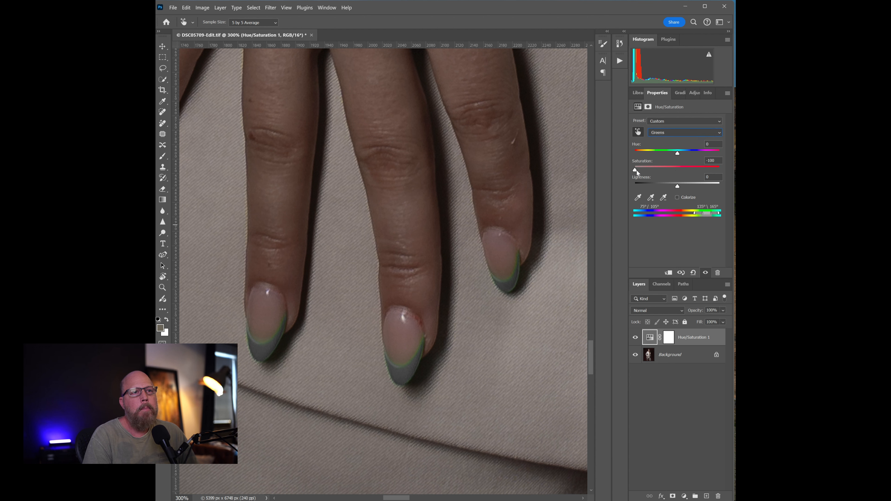
left_click_drag(648, 172, 678, 171)
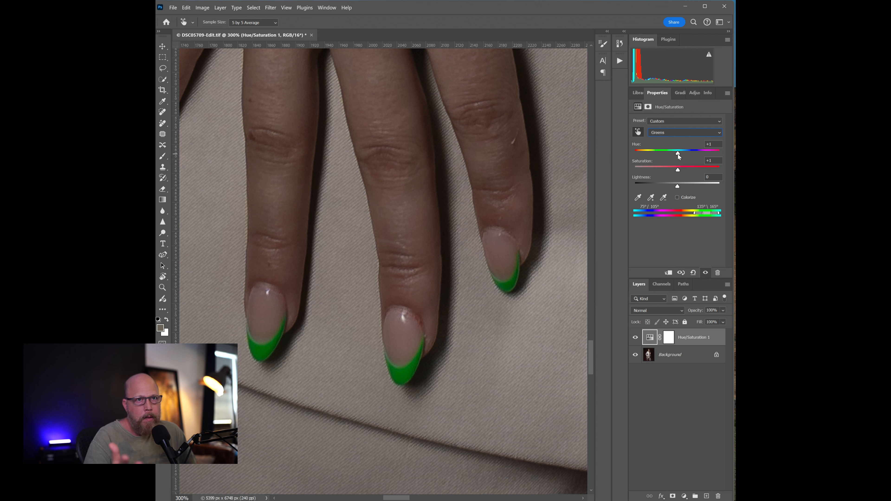
left_click_drag(679, 156, 648, 155)
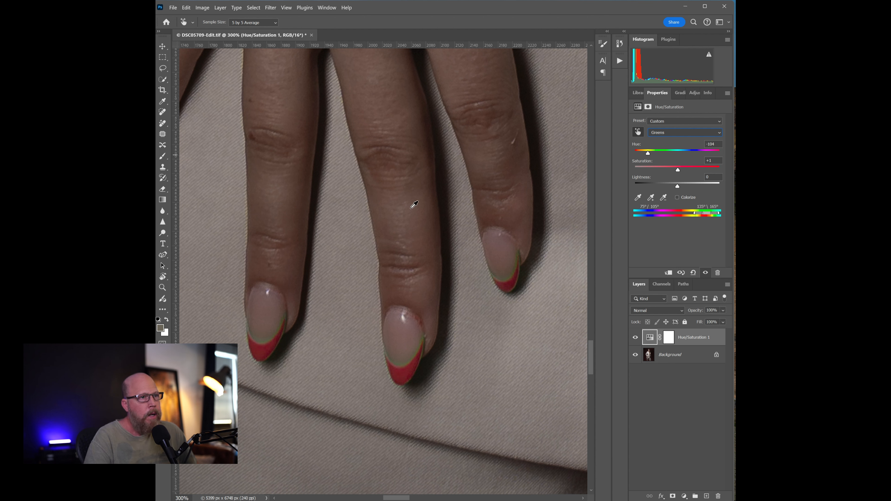
key("ctrl+minus")
key("ctrl+minus")
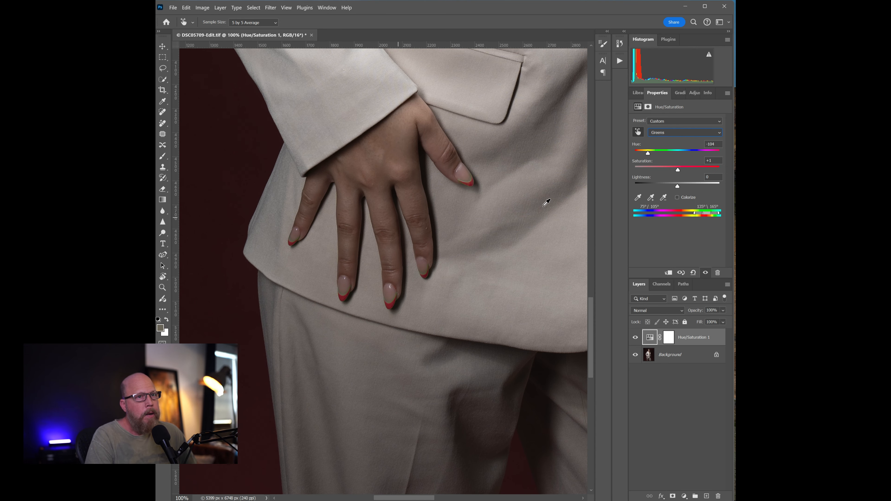
Darken the recolored nail tips by setting the Greens Lightness to -50, and inspect the nail edges up close
key("ctrl+plus")
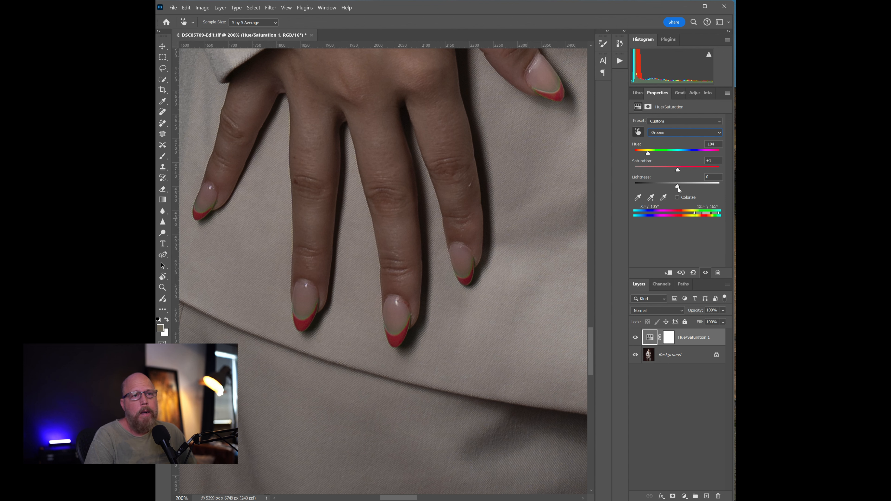
left_click_drag(671, 190, 665, 190)
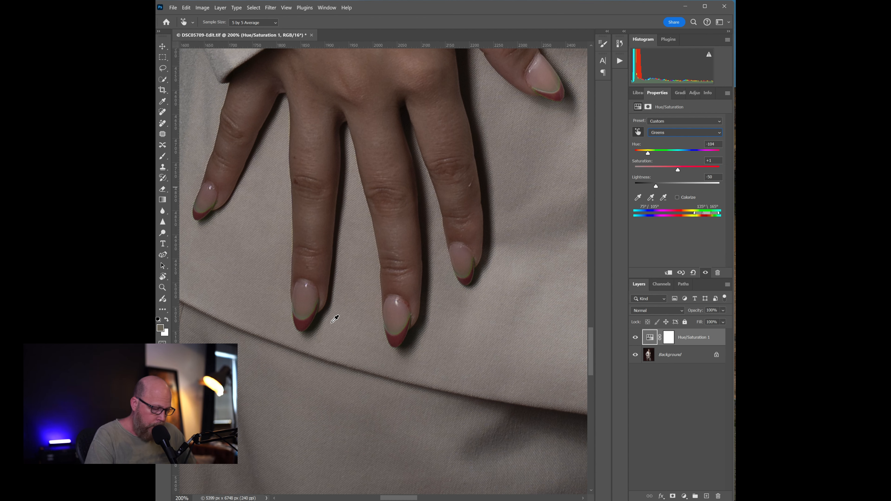
key("ctrl+plus")
key("ctrl+plus")
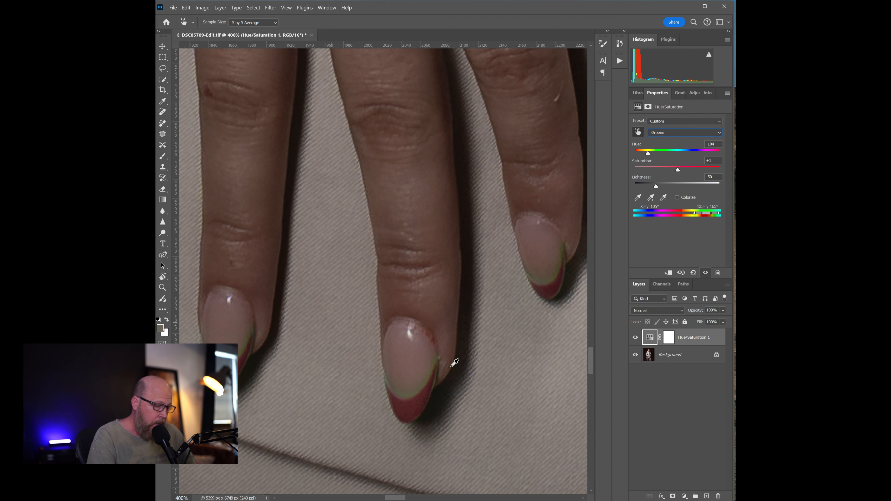
Compare the whole photo with the Hue/Saturation 1 layer hidden and shown
key("ctrl+0")
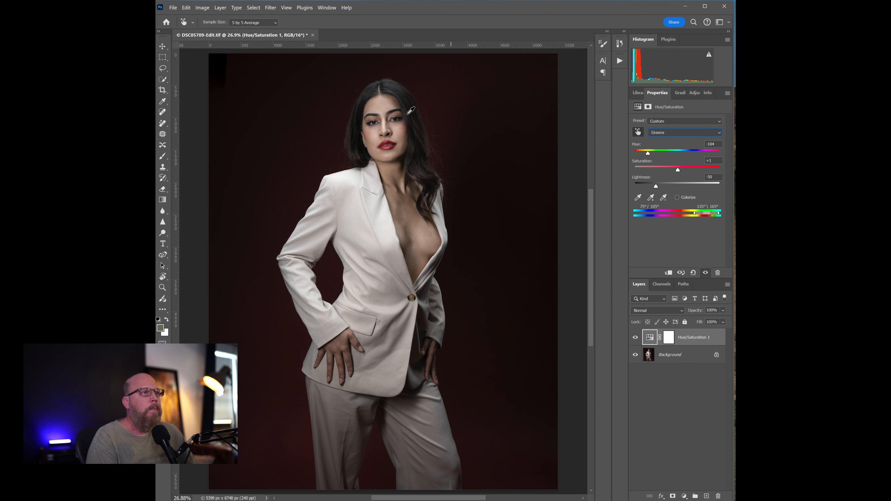
left_click(635, 338)
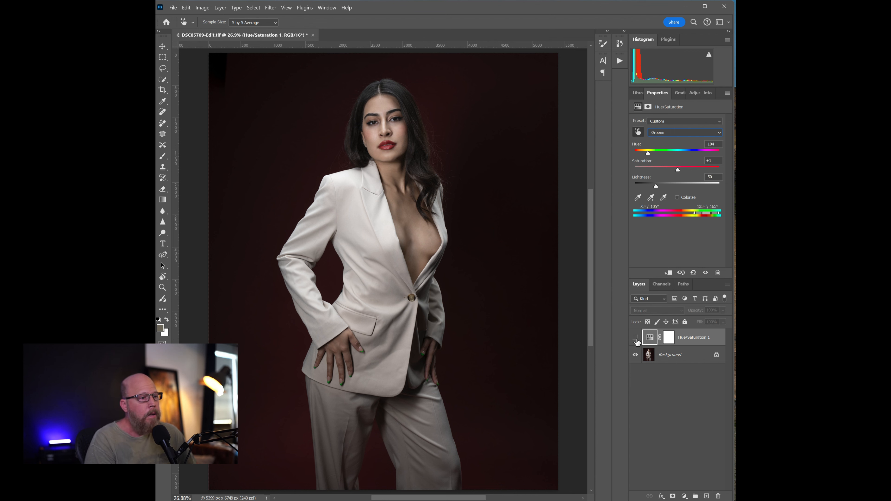
left_click(636, 337)
left_click(636, 338)
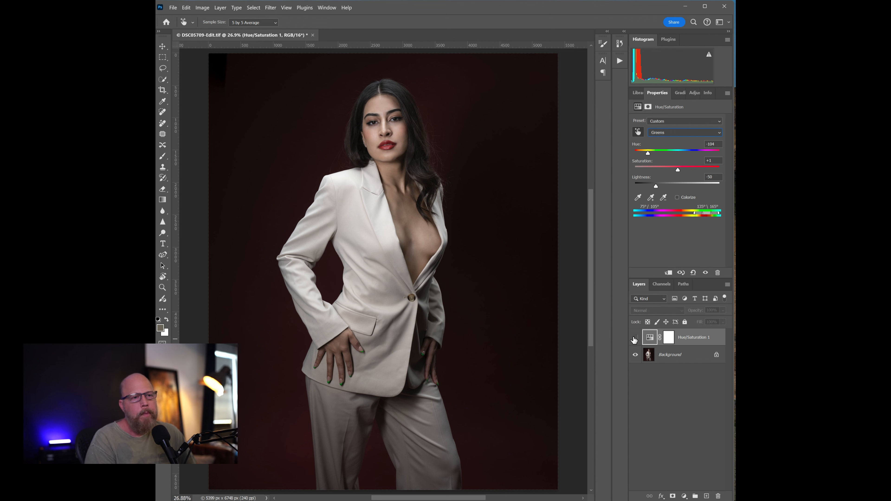
left_click(635, 339)
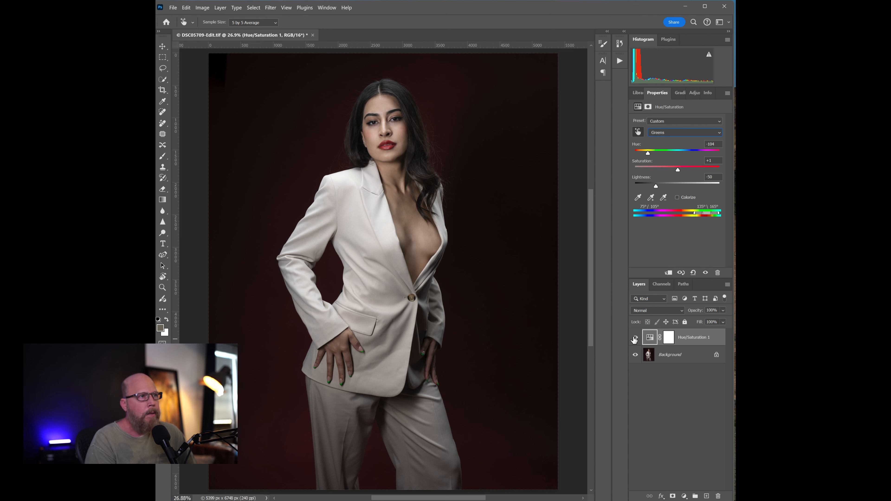
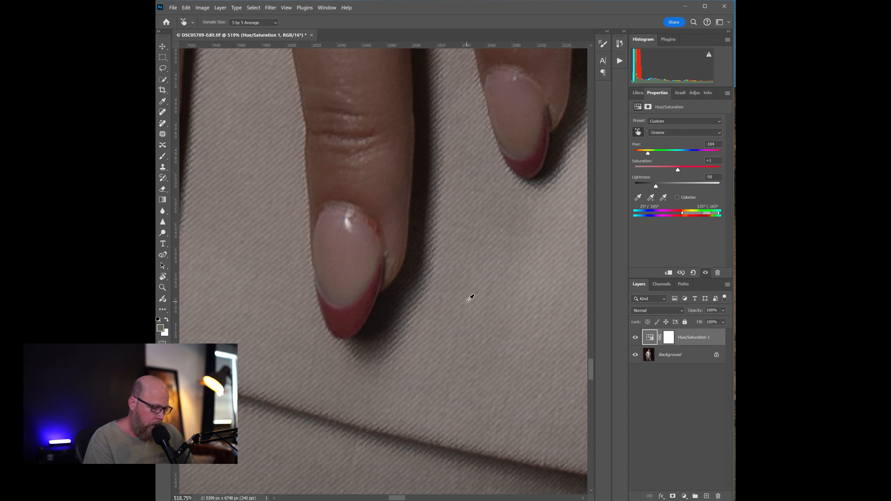
key("ctrl+0")
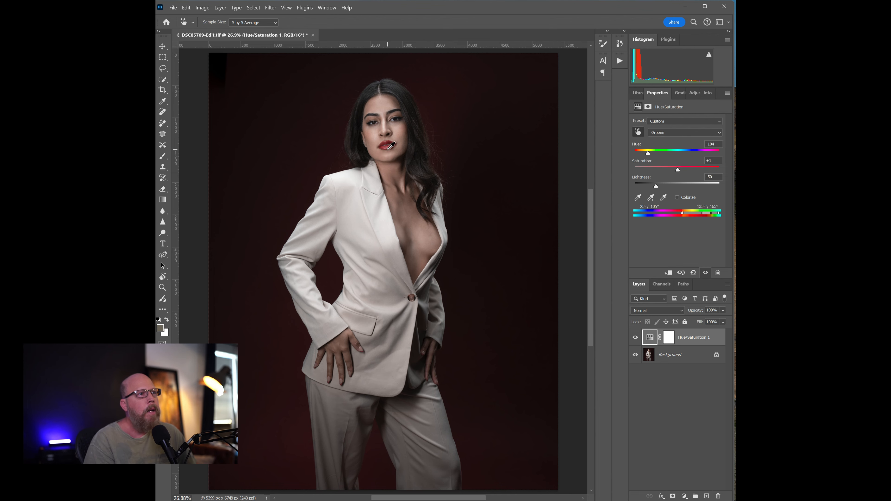
Compare the face and neck close up with the Hue/Saturation 1 layer hidden and shown
scroll(394, 131, "up", 5)
scroll(398, 130, "up", 2)
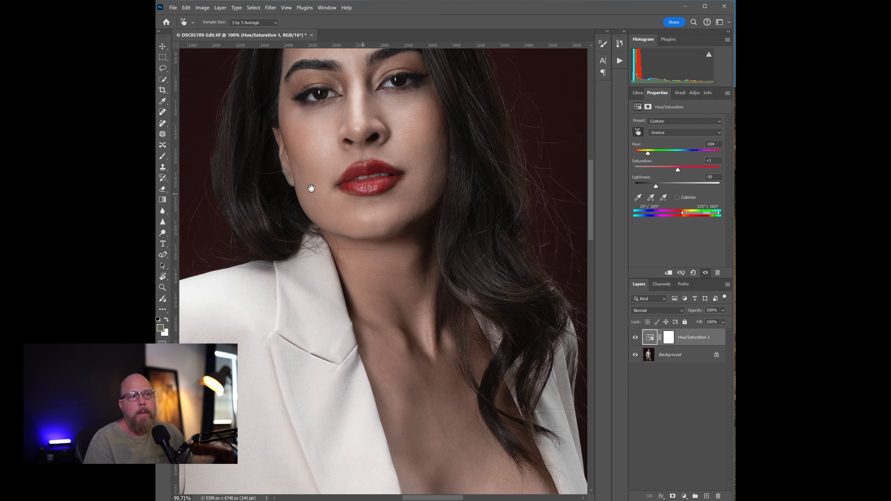
left_click(636, 338)
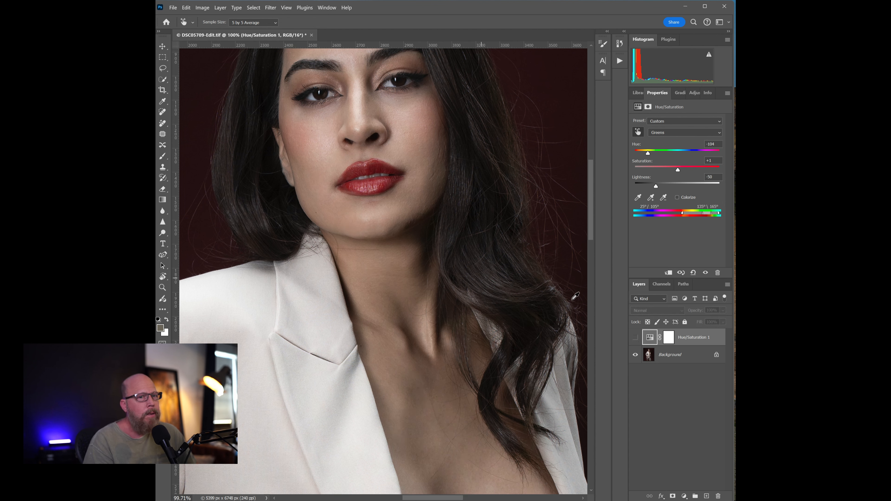
left_click(636, 338)
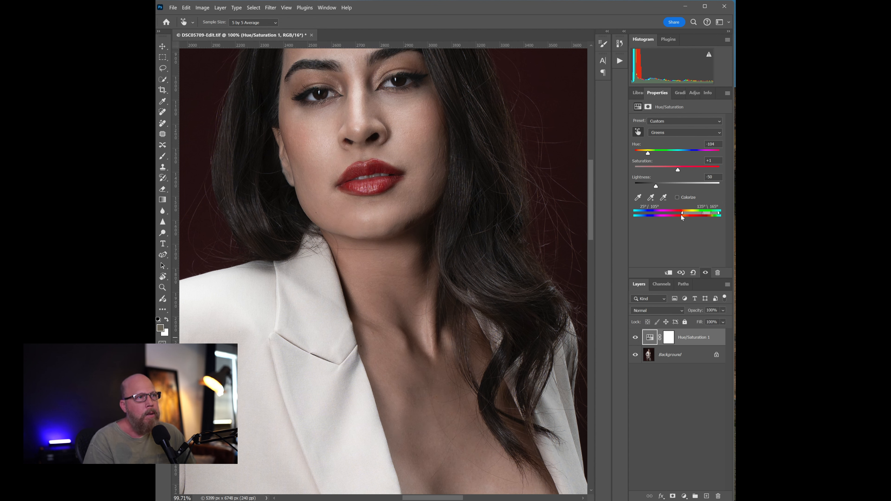
scroll(362, 312, "up", 1)
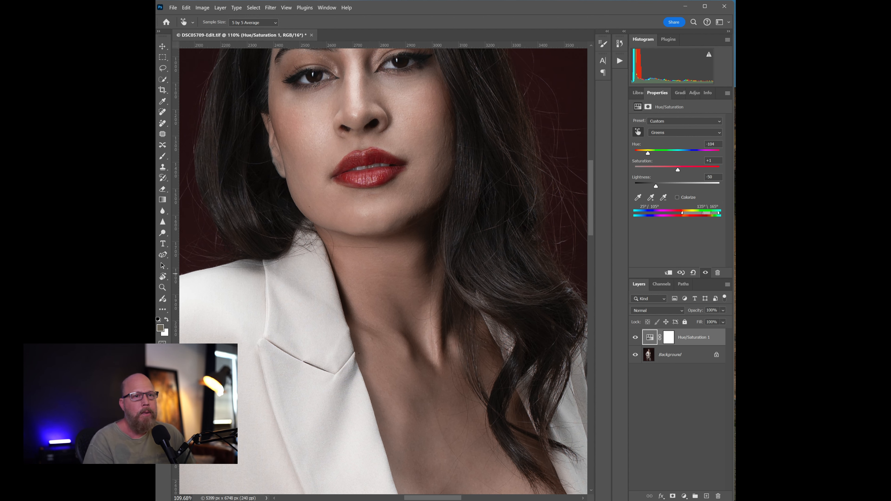
Invert the Hue/Saturation 1 layer mask to black so the adjustment is hidden across the whole photo
left_click(671, 338)
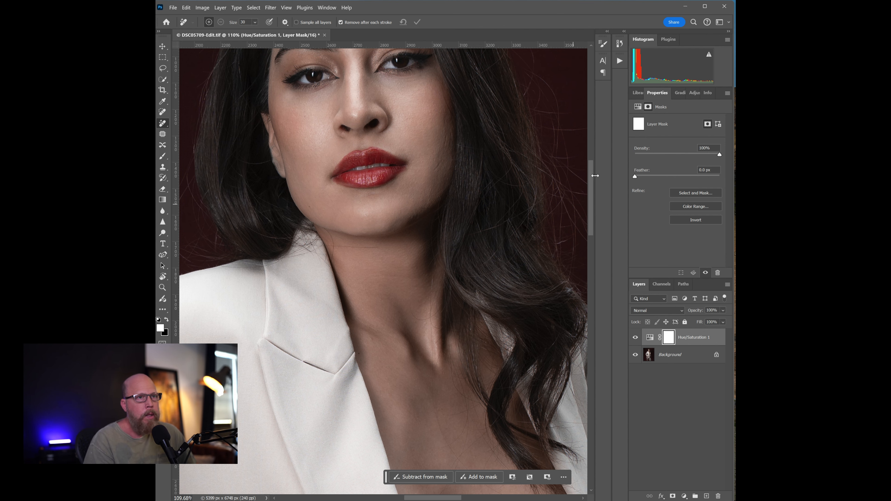
scroll(400, 196, "down", 10)
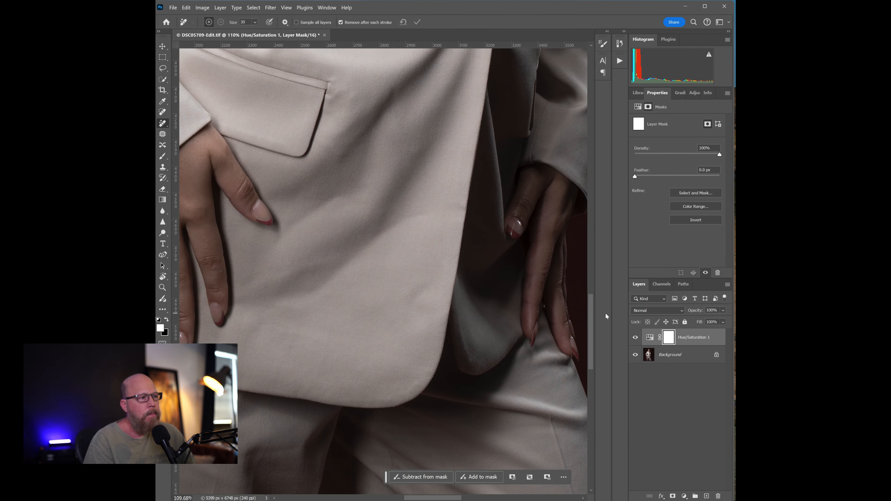
left_click_drag(219, 282, 418, 239)
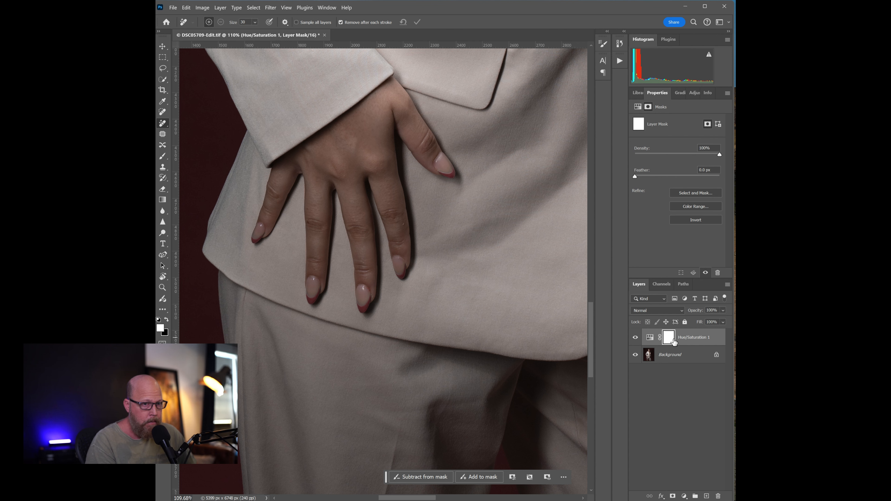
key("ctrl+i")
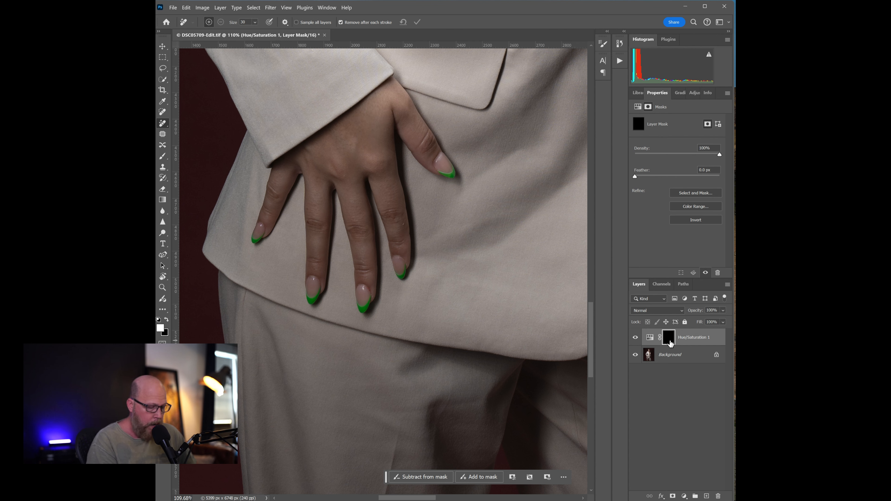
key("ctrl+i")
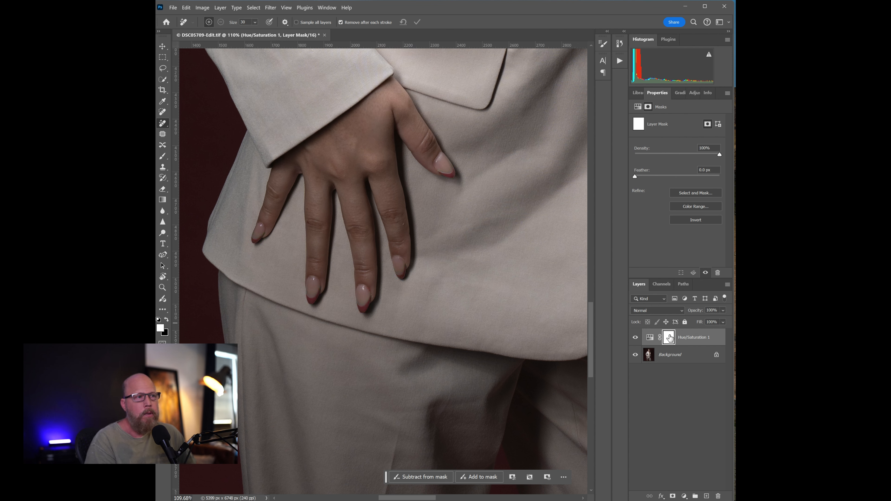
key("ctrl+i")
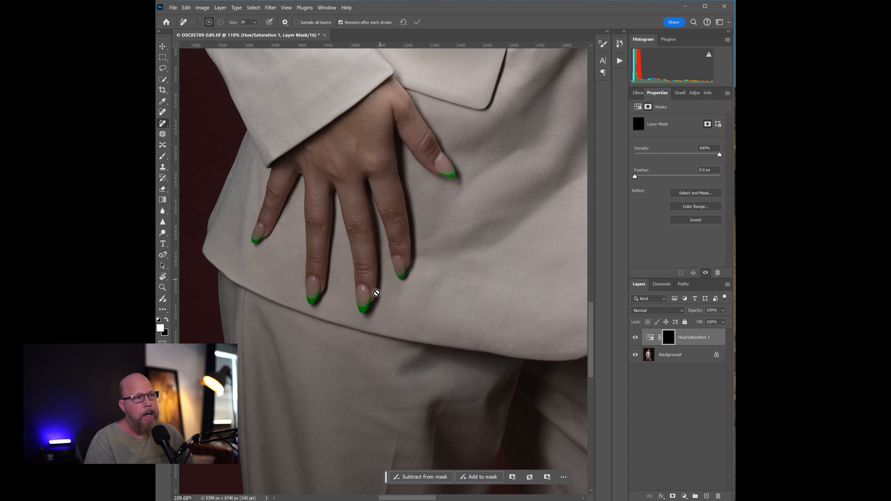
Compare the nails up close by inverting the Hue/Saturation 1 mask to white and back to black
scroll(302, 249, "down", 5)
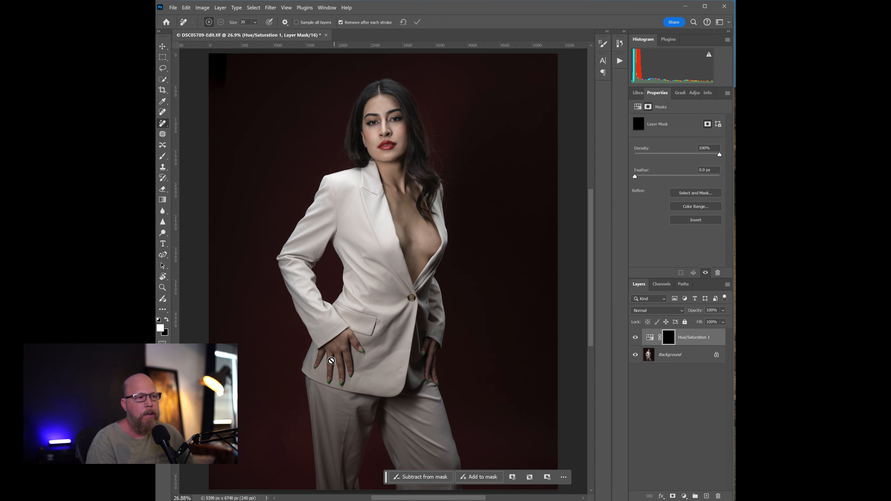
scroll(332, 372, "up", 3)
scroll(333, 373, "up", 3)
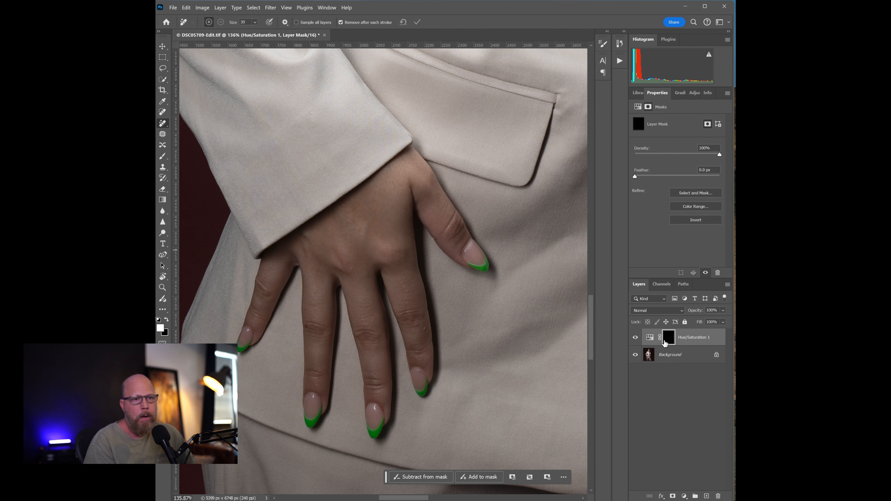
left_click_drag(668, 339, 669, 340)
key("ctrl+i")
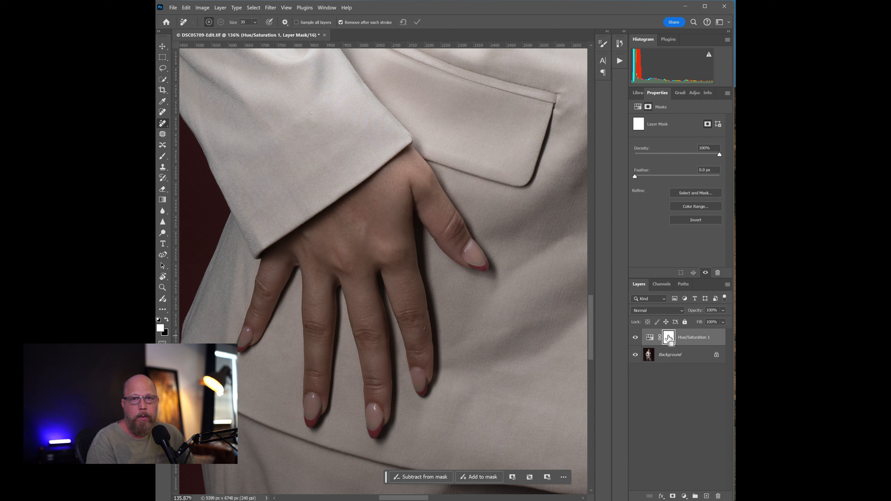
key("ctrl+i")
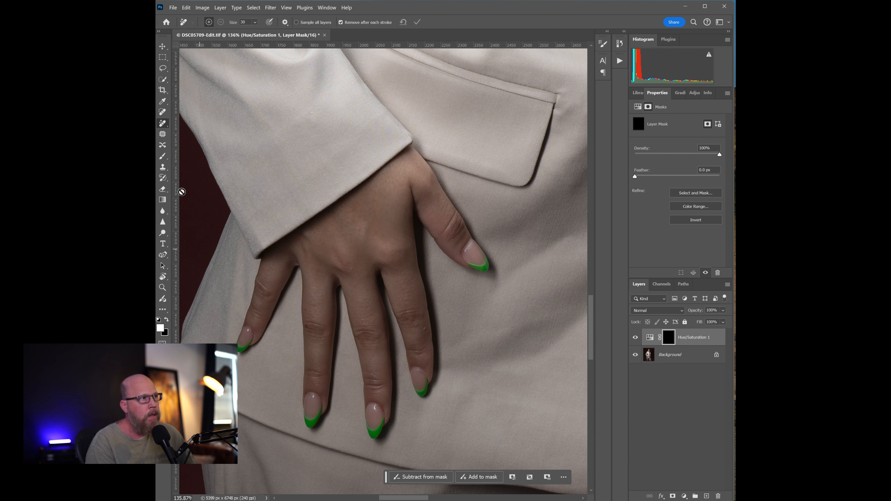
Choose the Brush tool with white as the foreground color and set its flow to 100%
left_click(163, 156)
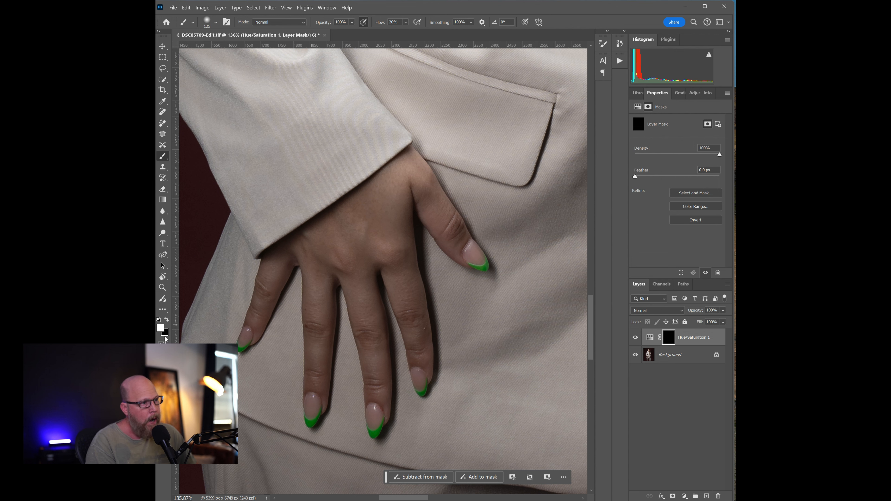
left_click(168, 321)
left_click(168, 321)
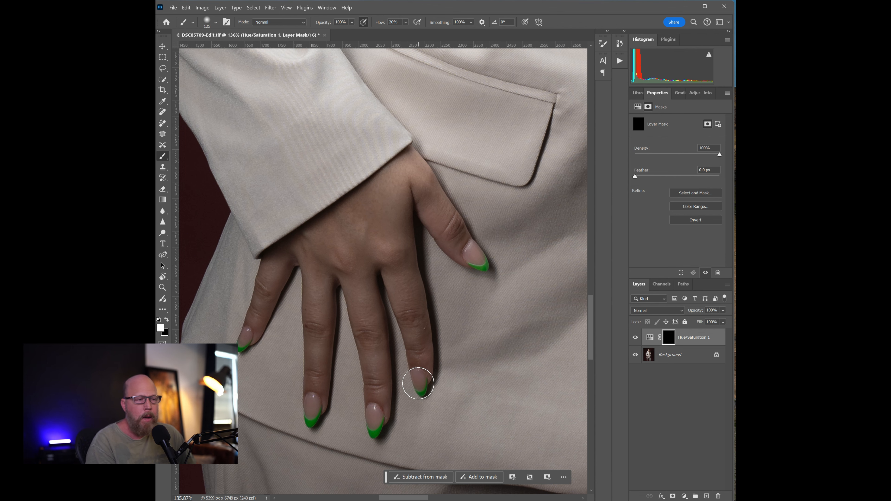
scroll(434, 386, "up", 5)
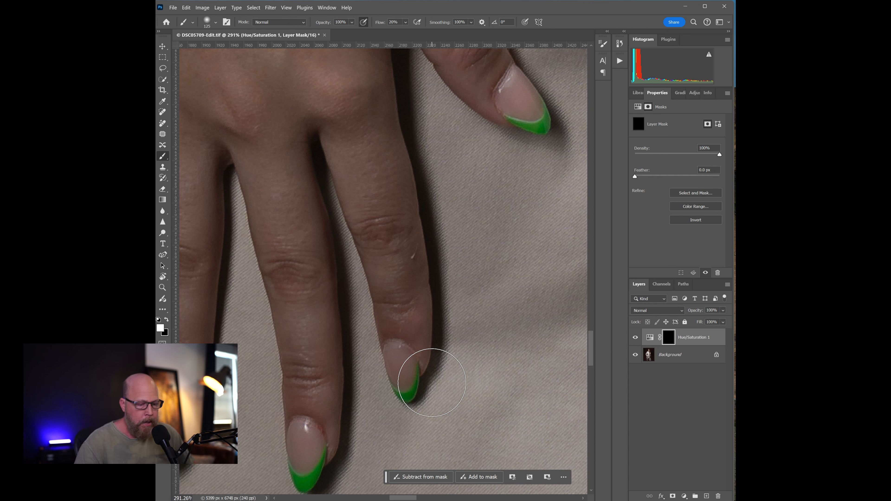
key("bracketleft")
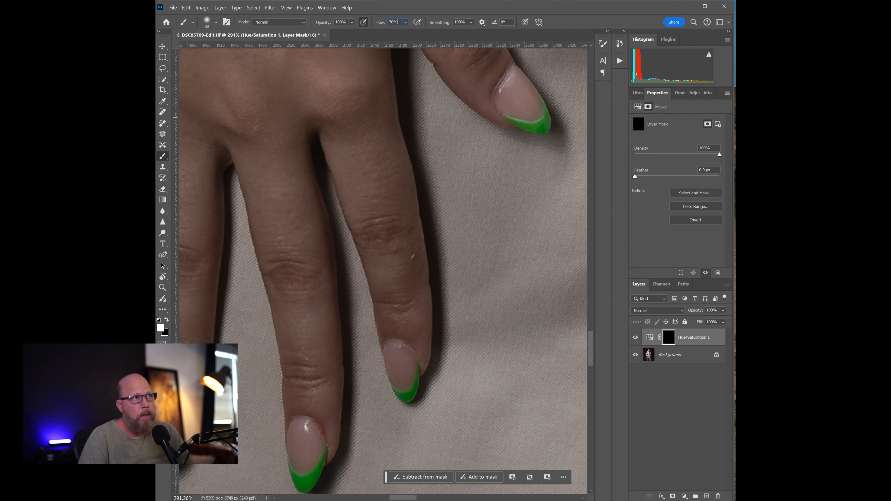
type("100")
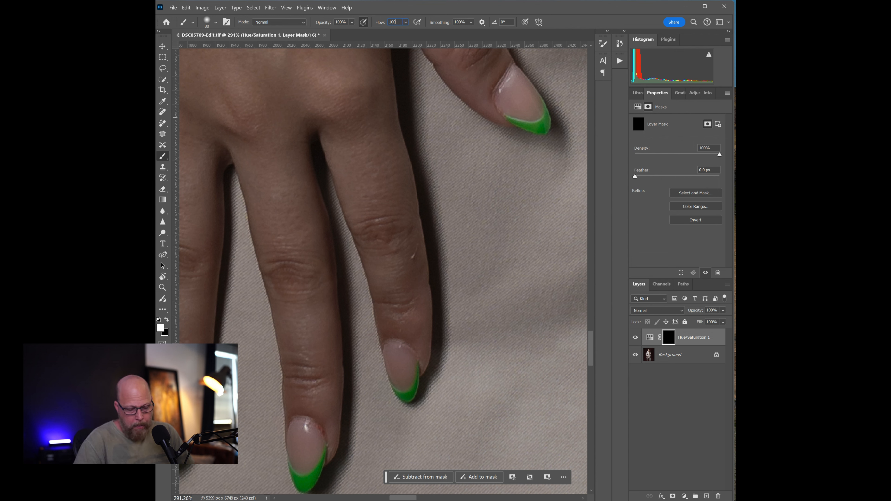
key("Return")
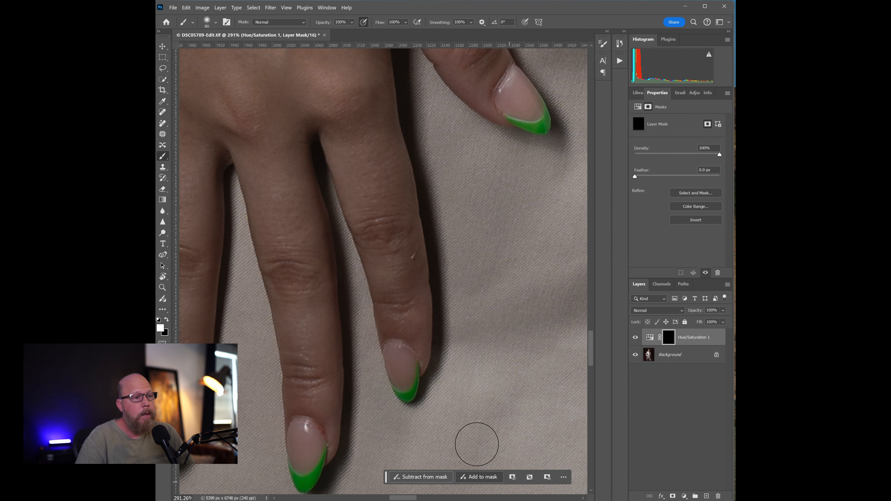
Reduce the brush size to 45 px and set its hardness to 55%
key("bracketleft")
key("bracketleft")
key("bracketleft")
key("bracketleft")
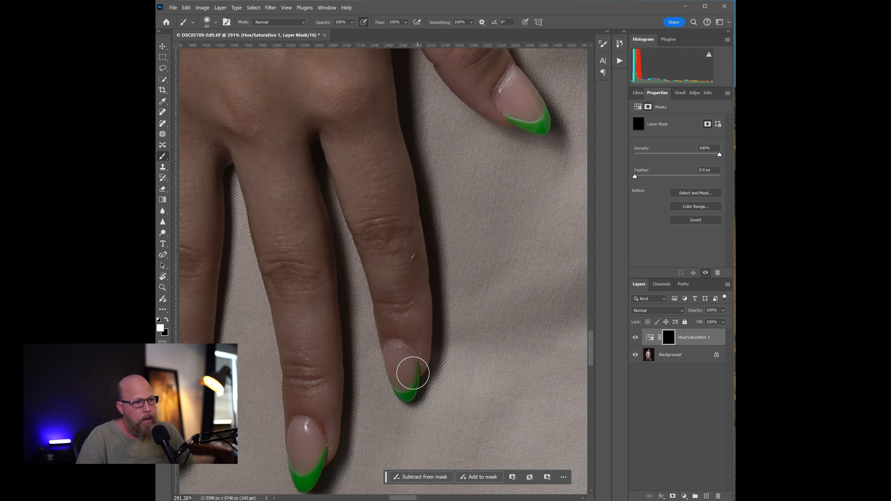
left_click(208, 23)
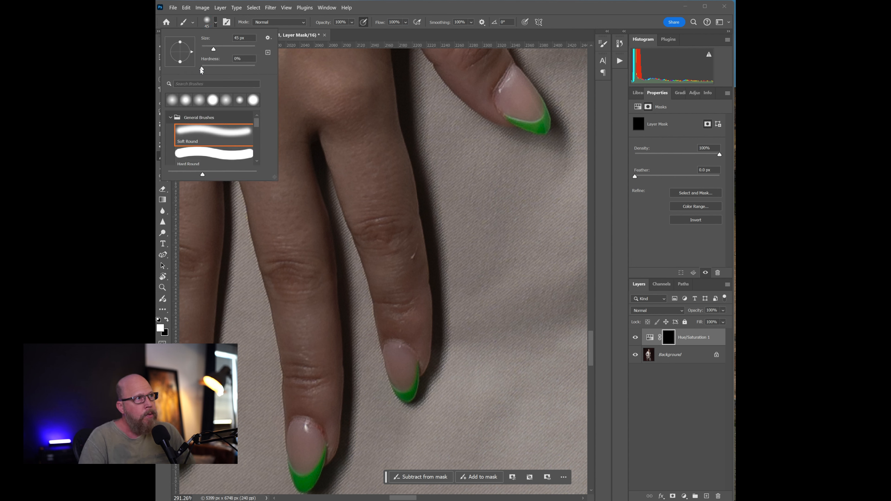
left_click(209, 24)
left_click(209, 23)
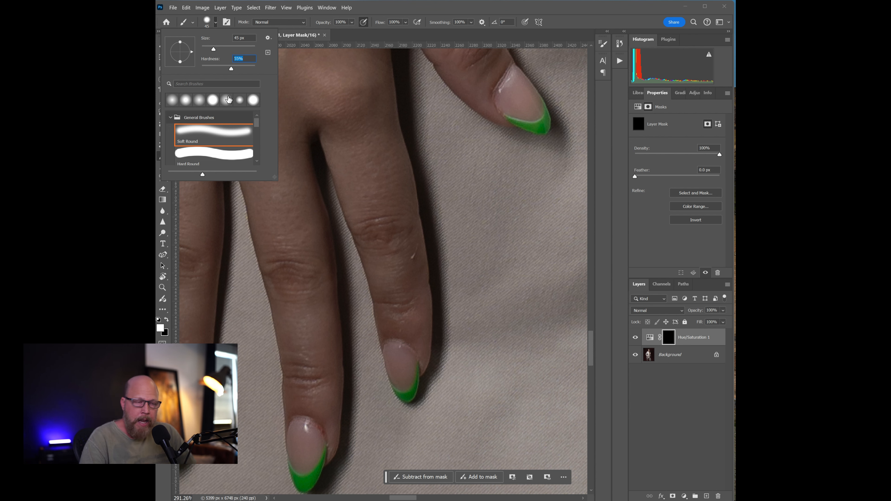
left_click(515, 8)
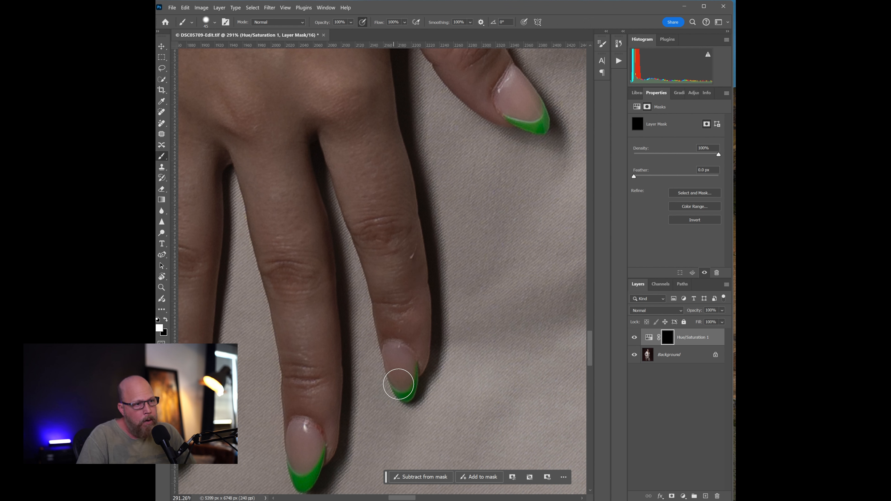
Shrink the brush and paint white on the Hue/Saturation 1 mask over the index finger's green nail tip
key("bracketleft")
key("bracketleft")
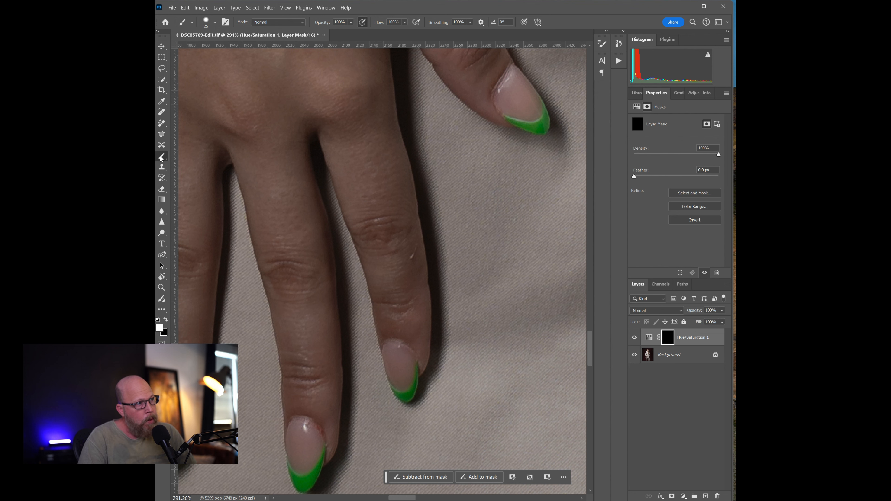
key("bracketleft")
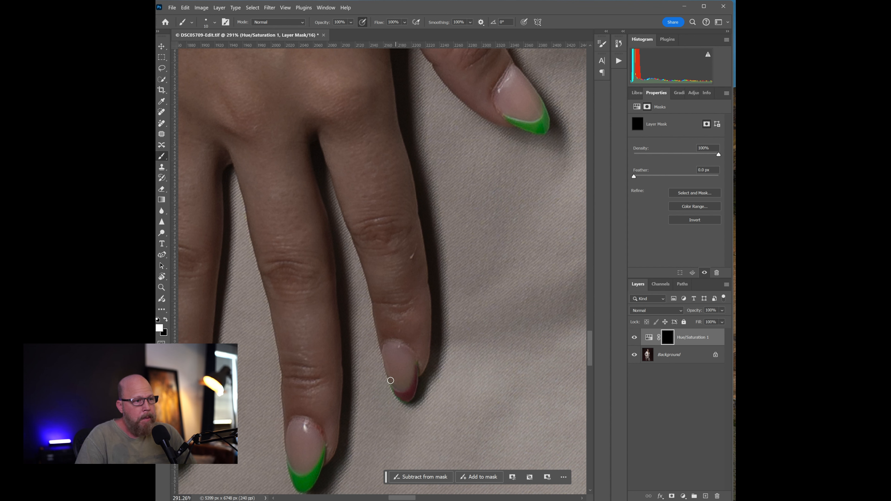
left_click_drag(401, 398, 415, 375)
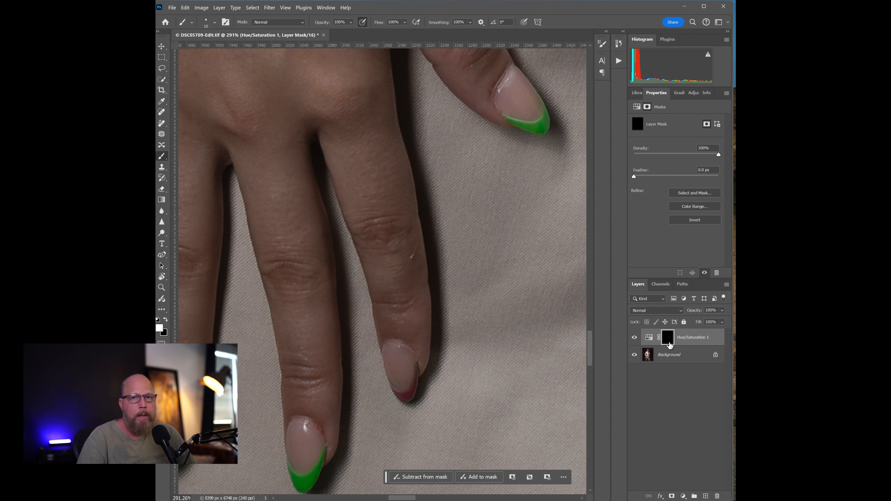
Enlarge the brush to 25 px and paint white on the mask over this hand's remaining green nail tips
key("bracketright")
key("bracketright")
key("bracketright")
key("bracketright")
key("bracketright")
mouse_move(305, 488)
left_mouse_down()
mouse_move(328, 444)
mouse_move(315, 476)
mouse_move(292, 485)
mouse_move(287, 465)
mouse_move(292, 485)
left_mouse_up()
mouse_move(265, 447)
left_mouse_down()
mouse_move(414, 308)
mouse_move(433, 331)
left_mouse_up()
mouse_move(345, 354)
left_mouse_down()
mouse_move(321, 345)
mouse_move(323, 377)
mouse_move(326, 322)
mouse_move(334, 371)
mouse_move(357, 351)
mouse_move(334, 347)
left_mouse_up()
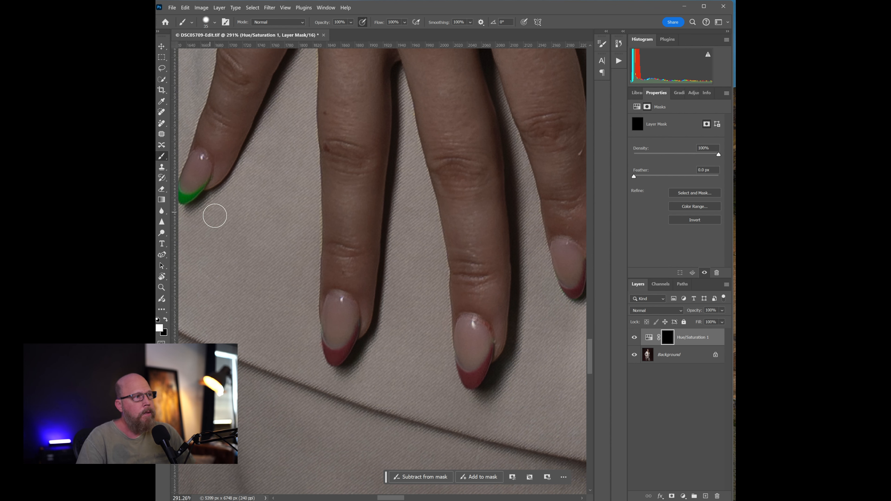
left_click_drag(219, 229, 370, 305)
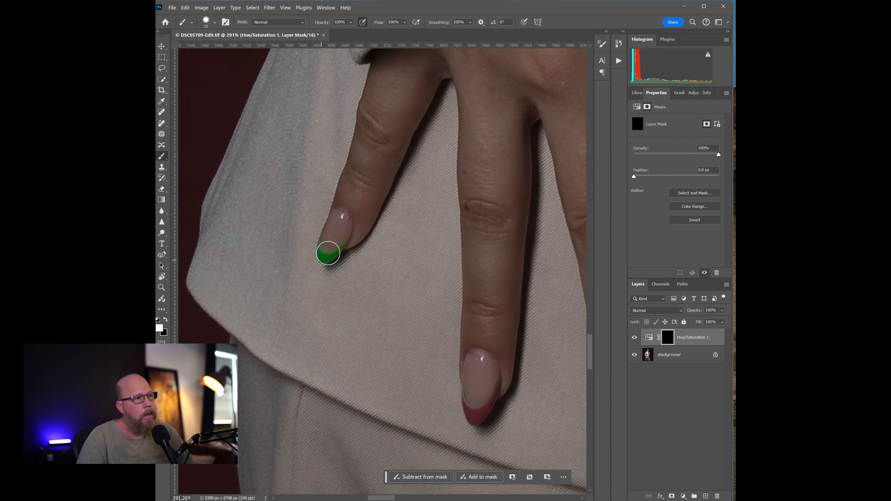
mouse_move(338, 253)
left_mouse_down()
mouse_move(314, 242)
mouse_move(314, 267)
left_mouse_up()
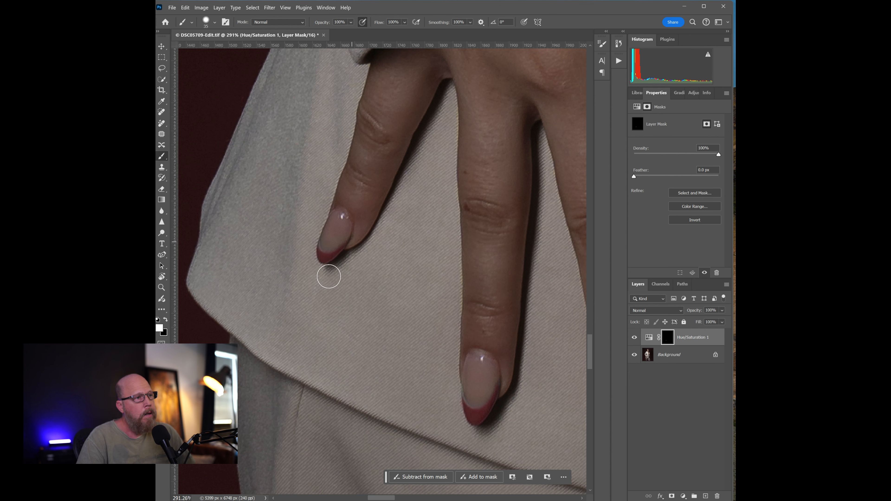
mouse_move(412, 257)
left_mouse_down()
mouse_move(345, 317)
mouse_move(346, 276)
left_mouse_up()
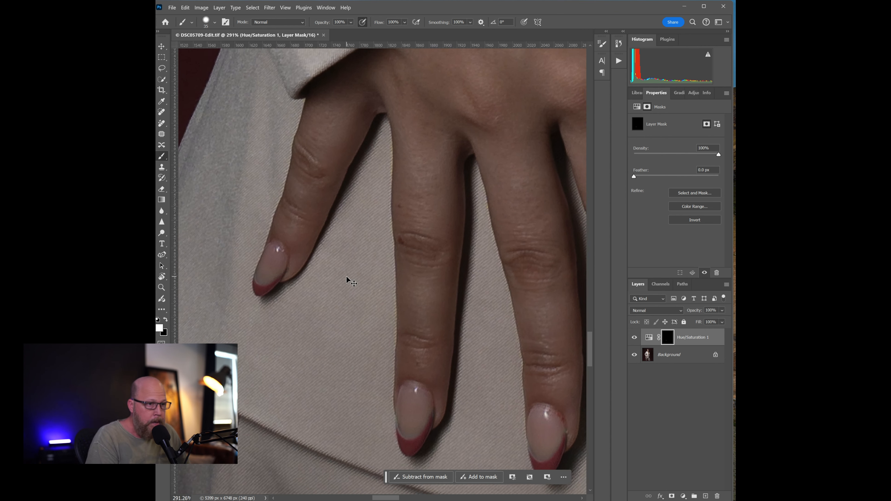
Compare the face with the masked Hue/Saturation 1 layer hidden and shown, and inspect the recolored nails up close
key("ctrl+minus")
key("ctrl+minus")
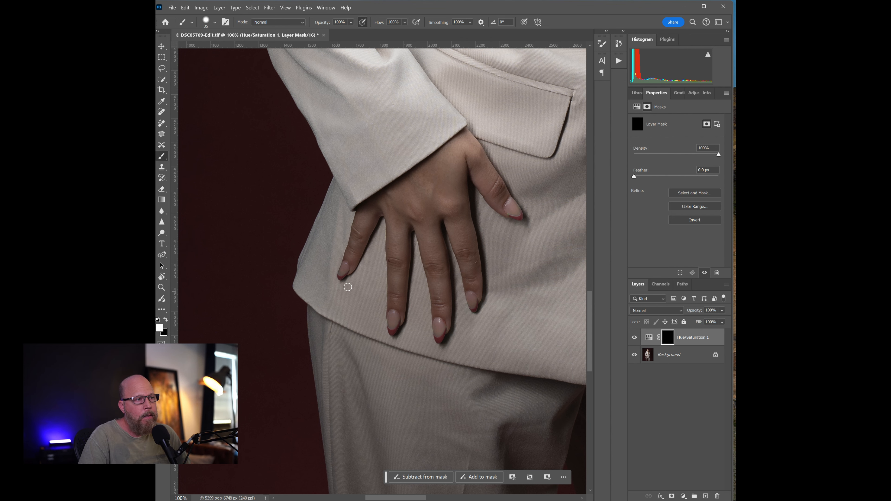
key("ctrl+0")
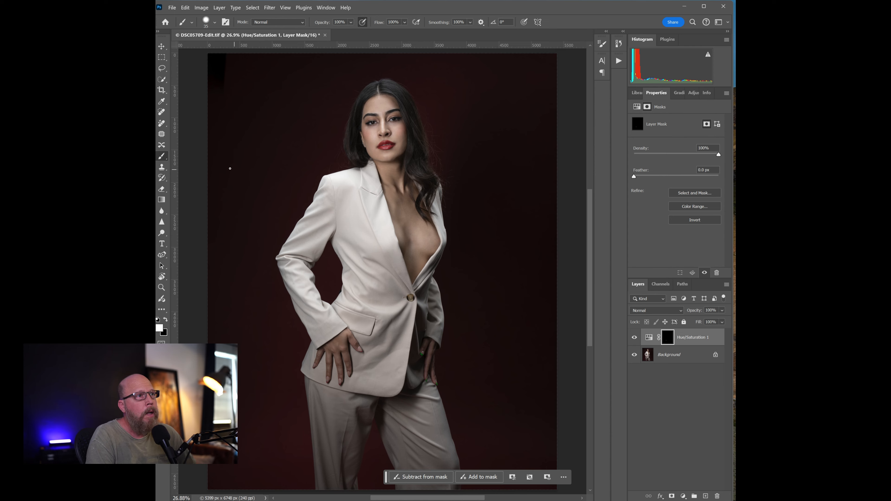
scroll(374, 158, "up", 16)
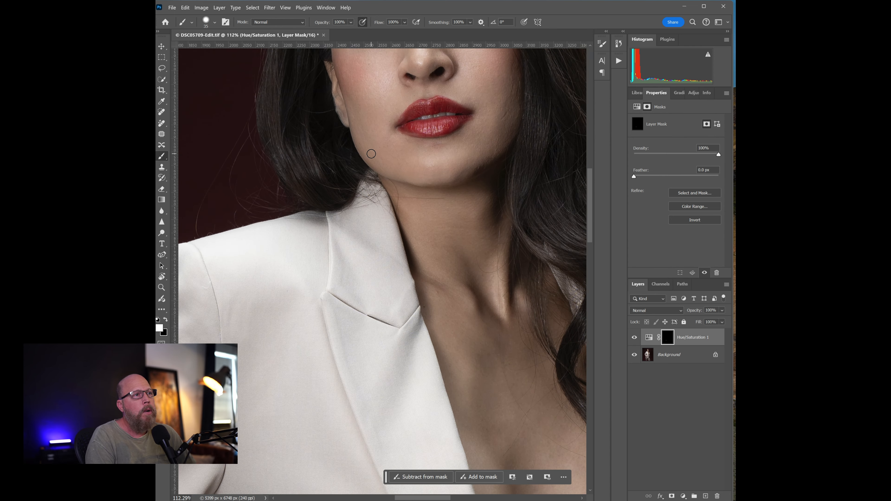
left_click_drag(406, 144, 317, 255)
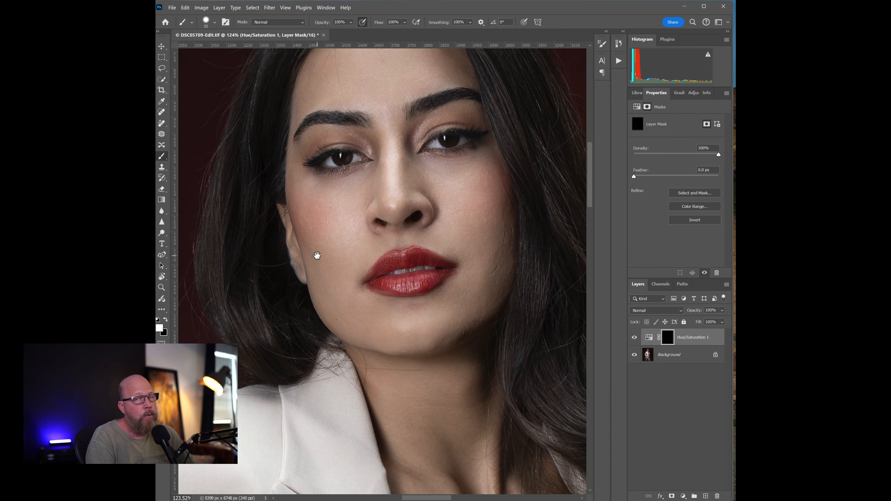
left_click(633, 337)
left_click(633, 338)
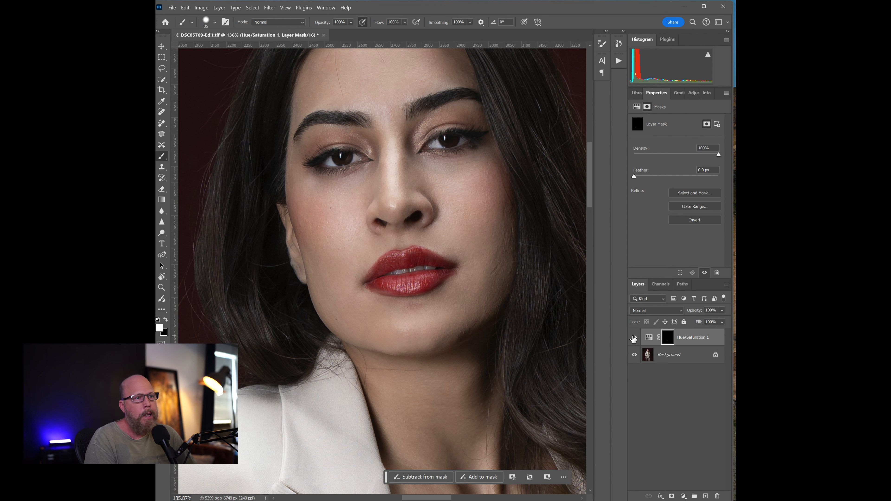
left_click(634, 338)
left_click(634, 338)
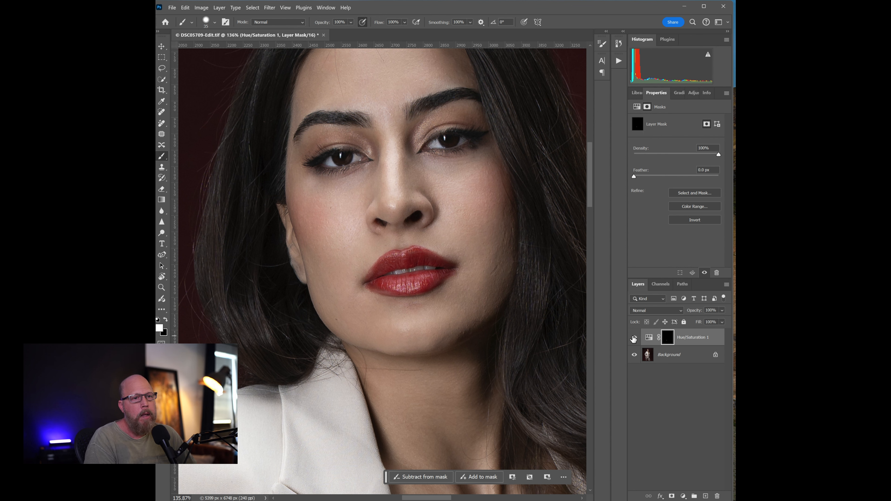
left_click_drag(308, 395, 390, 56)
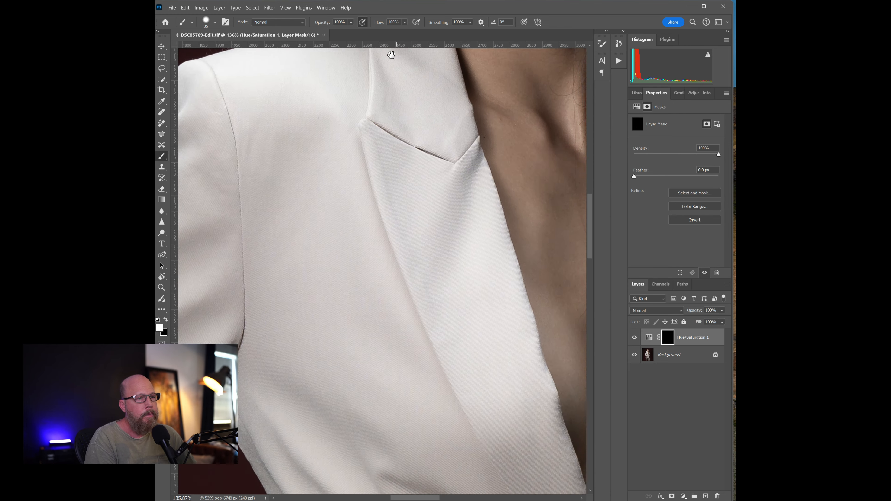
left_click_drag(230, 179, 207, 70)
left_click_drag(389, 293, 448, 86)
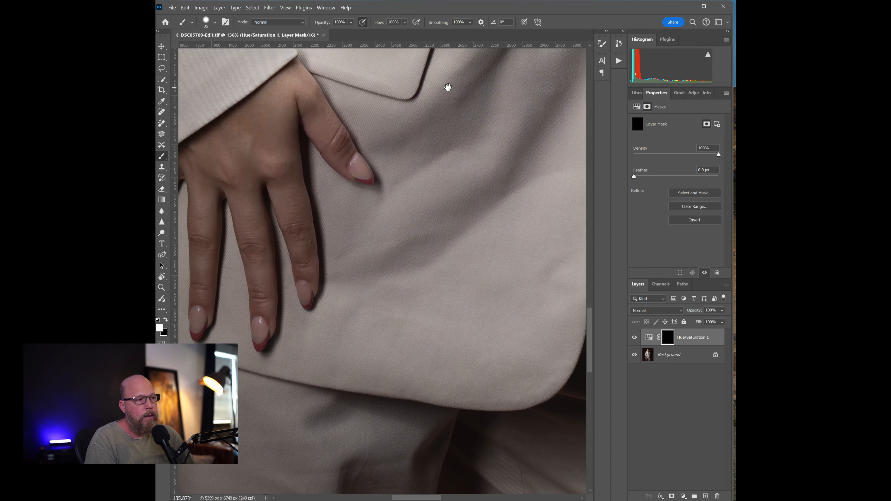
left_click_drag(384, 248, 457, 238)
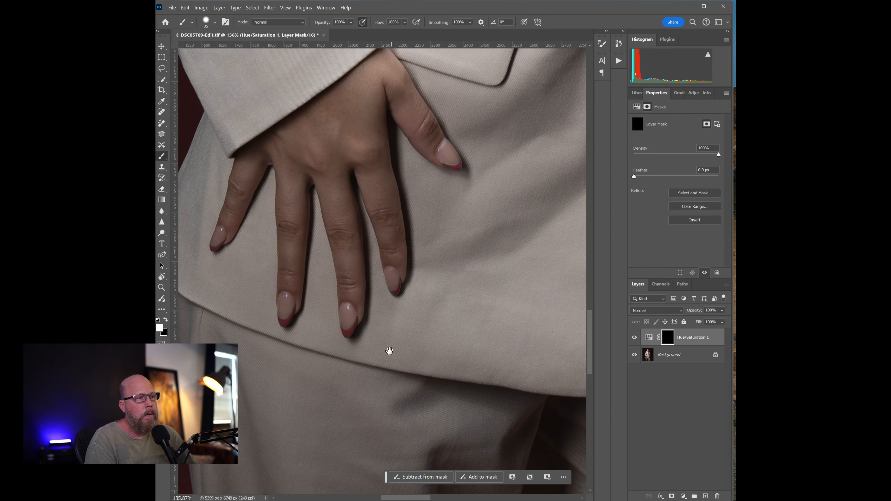